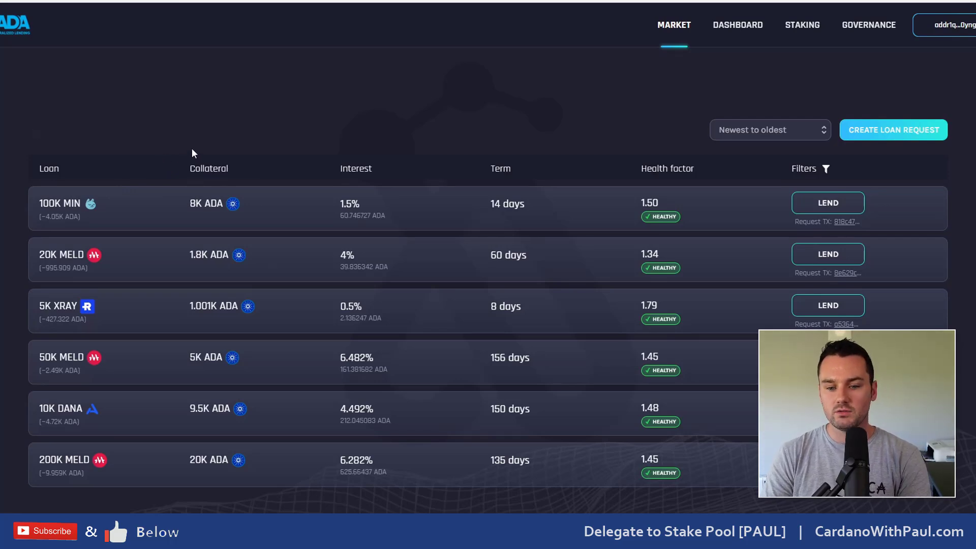
Step: Review the wallet's active loans, debts, liquidated debts and archived lending events on the dashboard
left_click(744, 32)
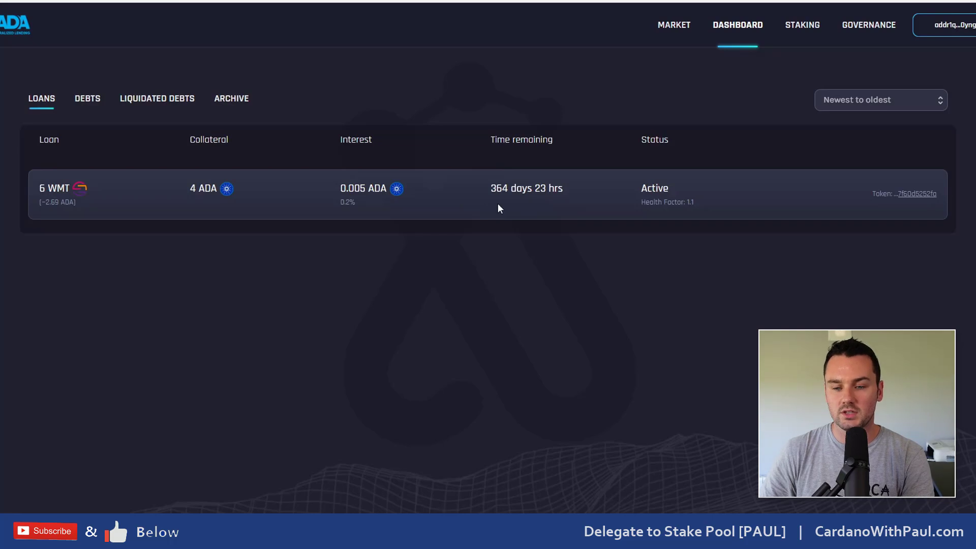
left_click(91, 102)
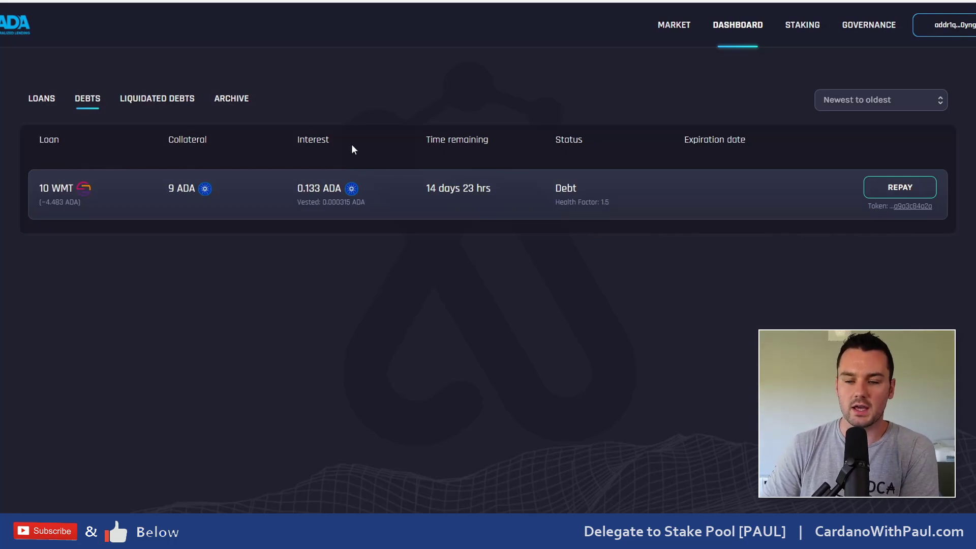
left_click(159, 106)
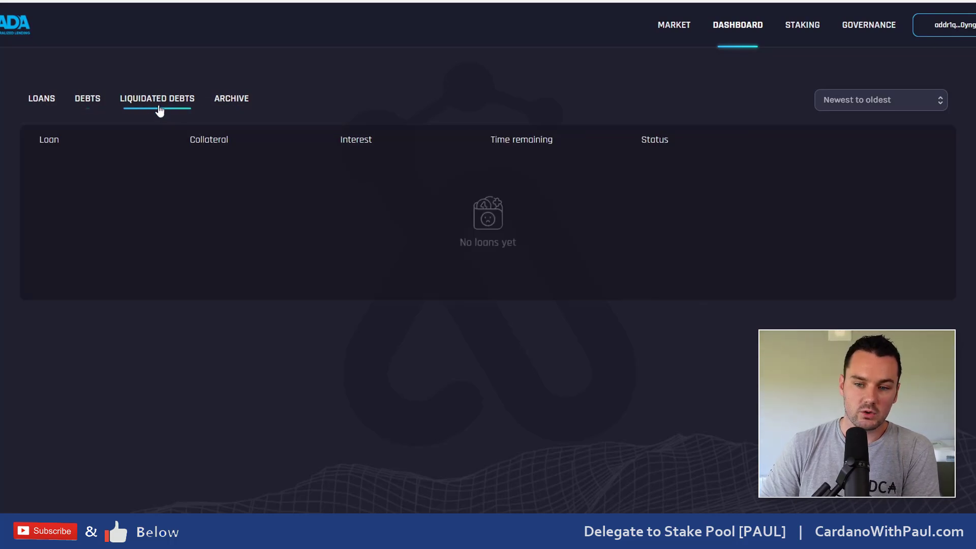
left_click(232, 102)
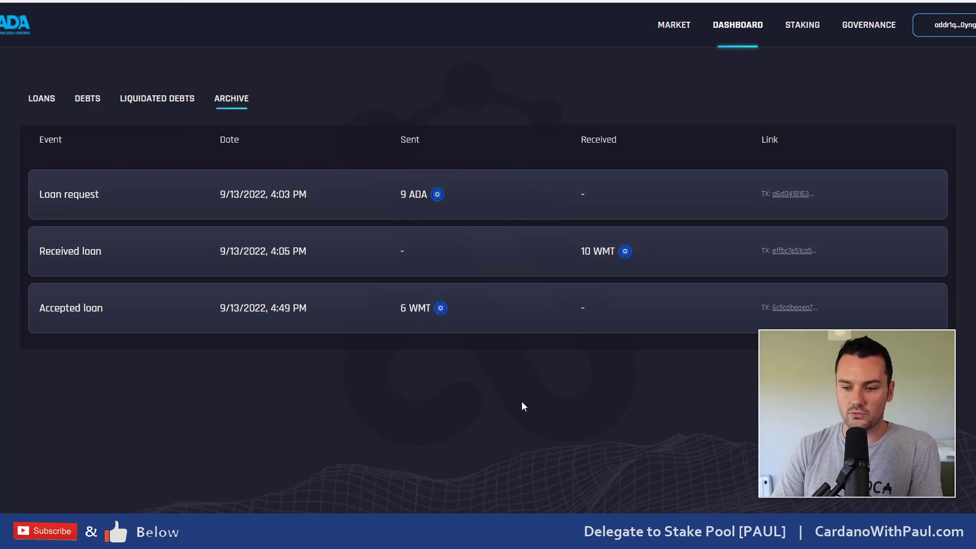
Step: Create a new loan request on the market for borrowing 0.1 LQ and proceed to its interest settings
left_click(673, 30)
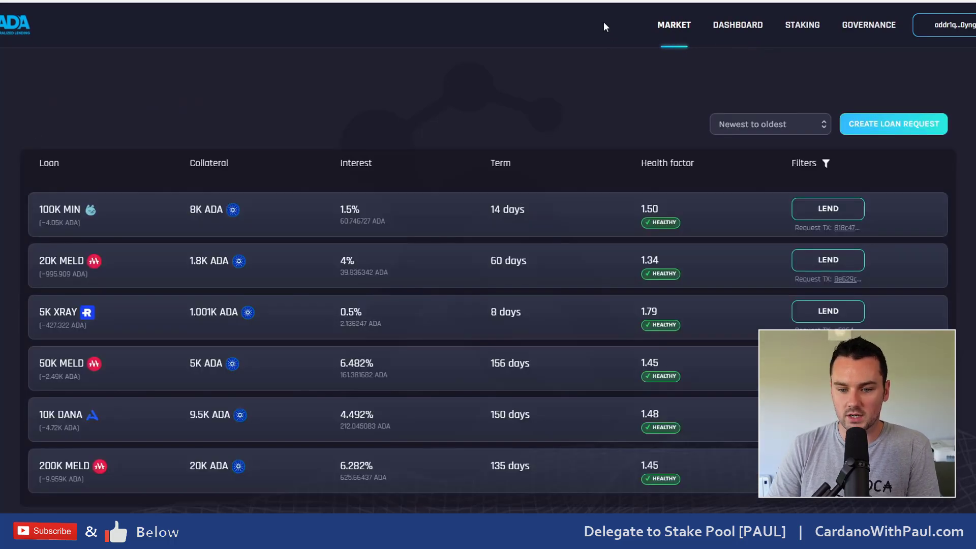
left_click(891, 124)
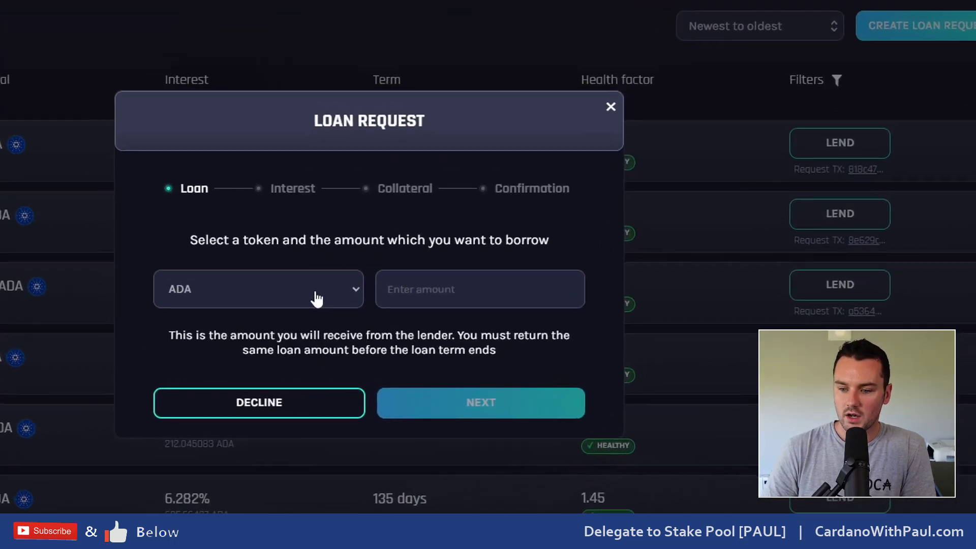
left_click(449, 317)
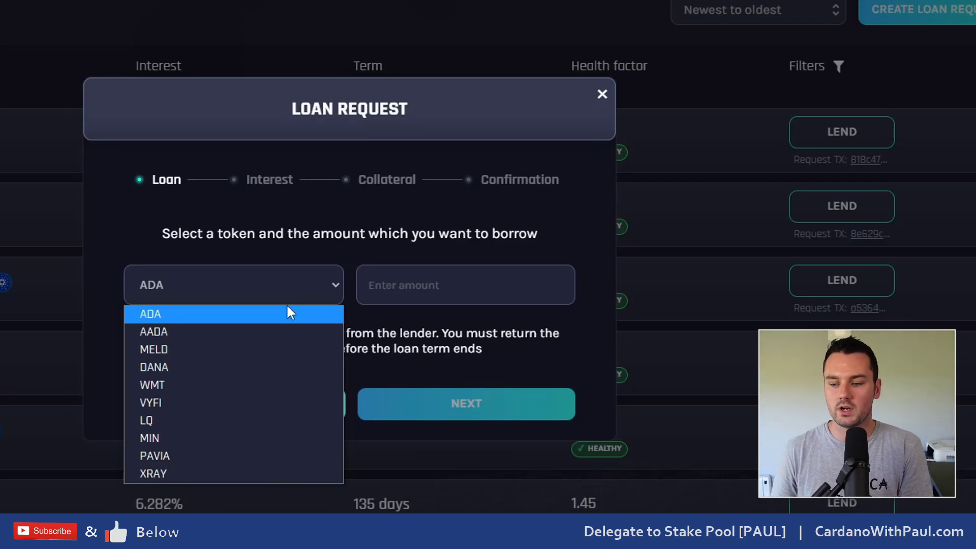
left_click(235, 420)
left_click(397, 285)
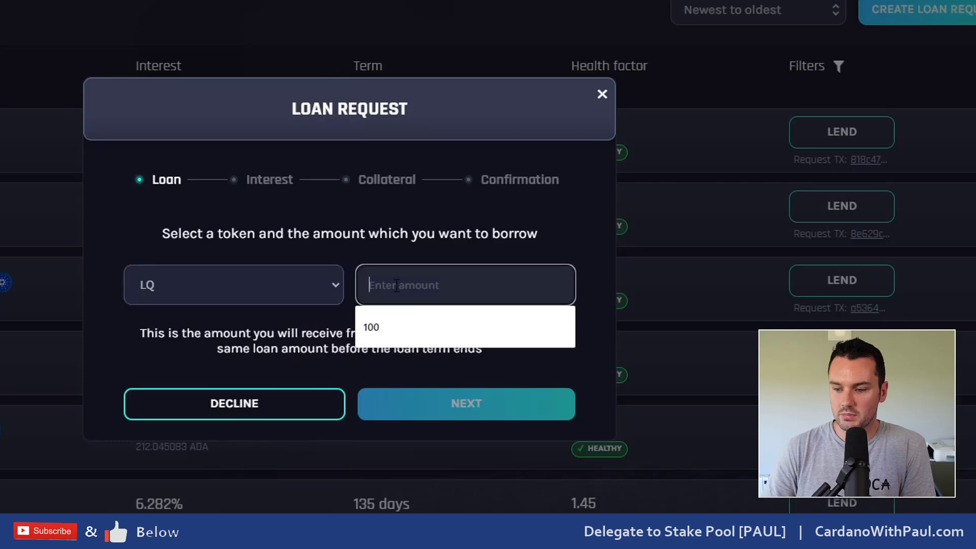
type("0.")
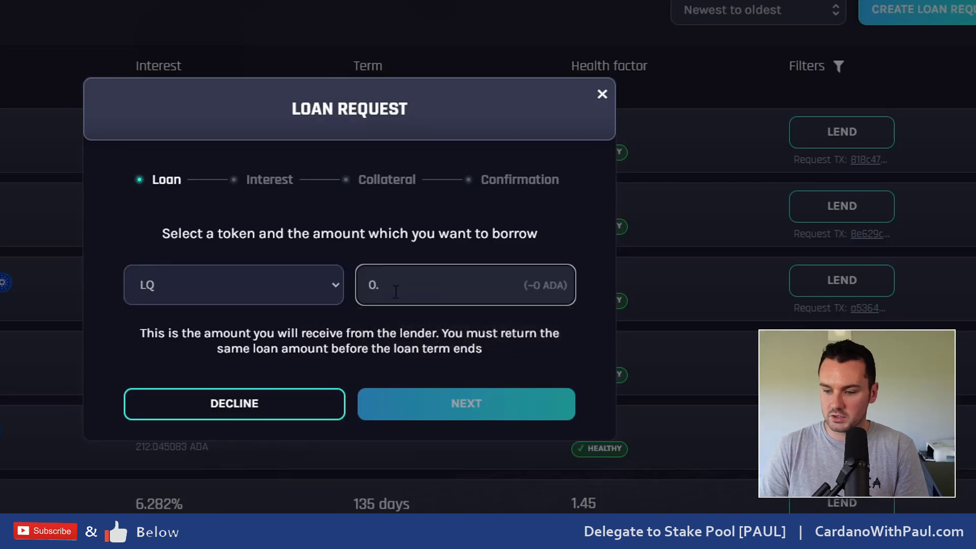
type("1")
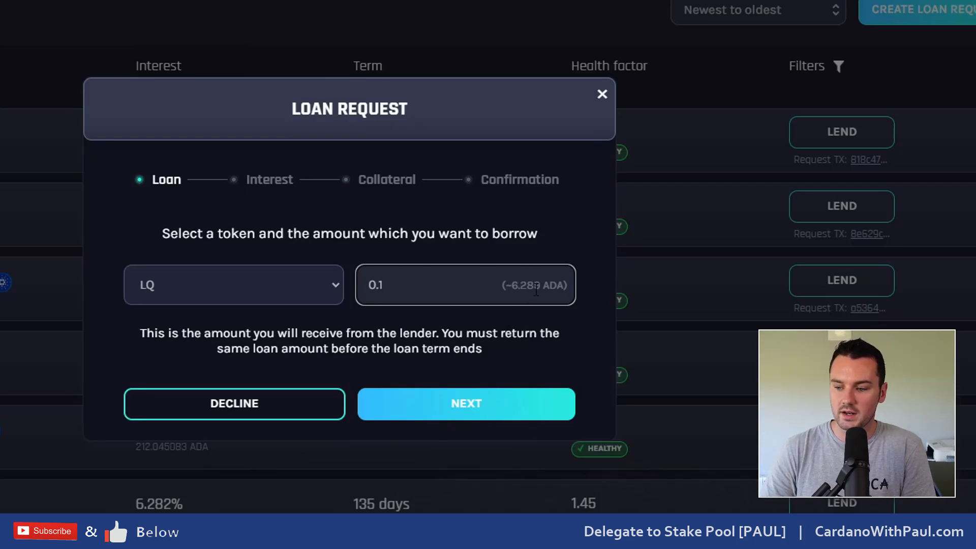
left_click(473, 409)
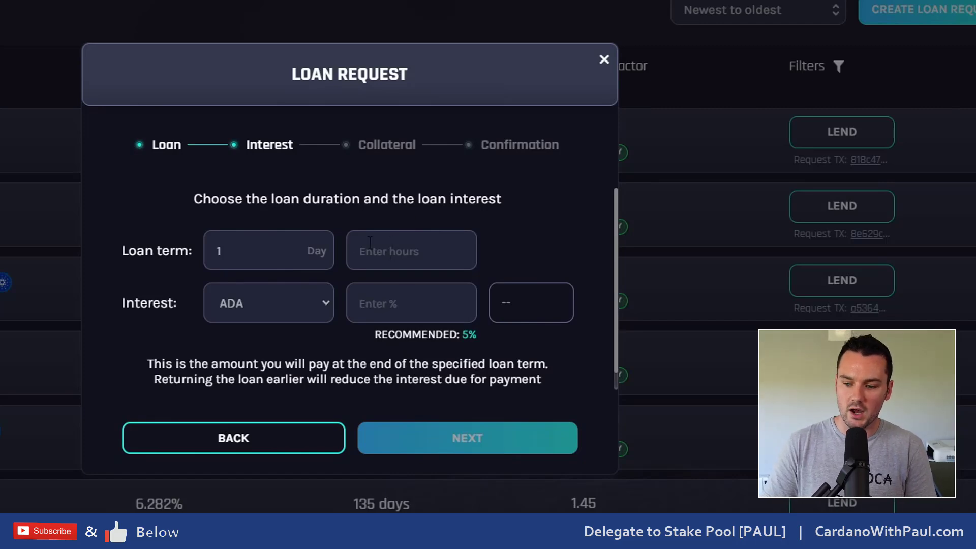
Step: Set the loan term to 1 day with 1% interest paid in ADA, and proceed to the collateral settings
double_click(259, 252)
type("1")
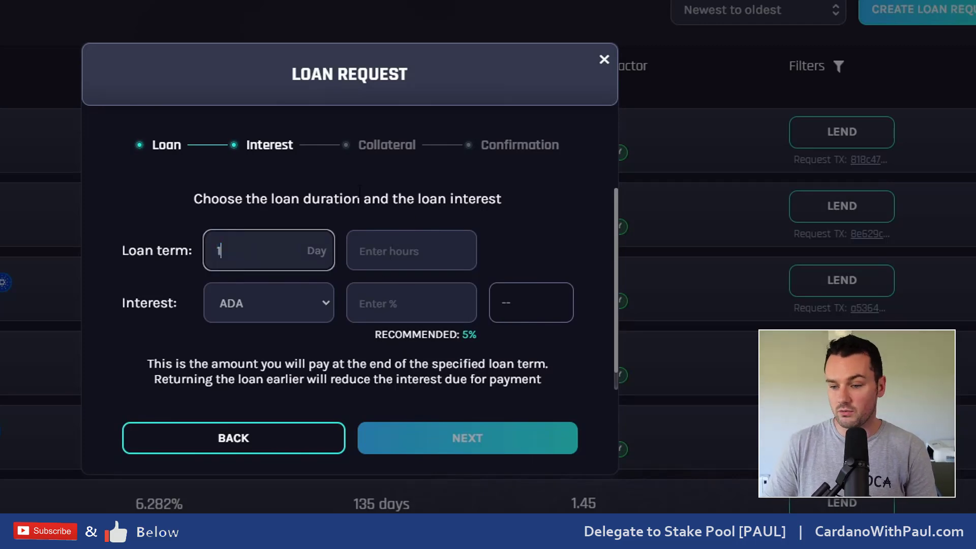
left_click(260, 319)
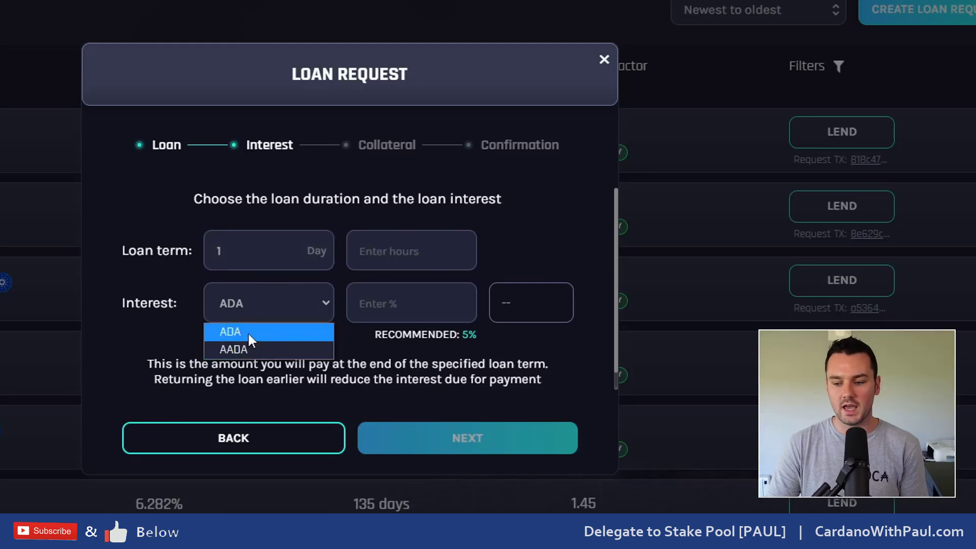
left_click(284, 331)
left_click(379, 297)
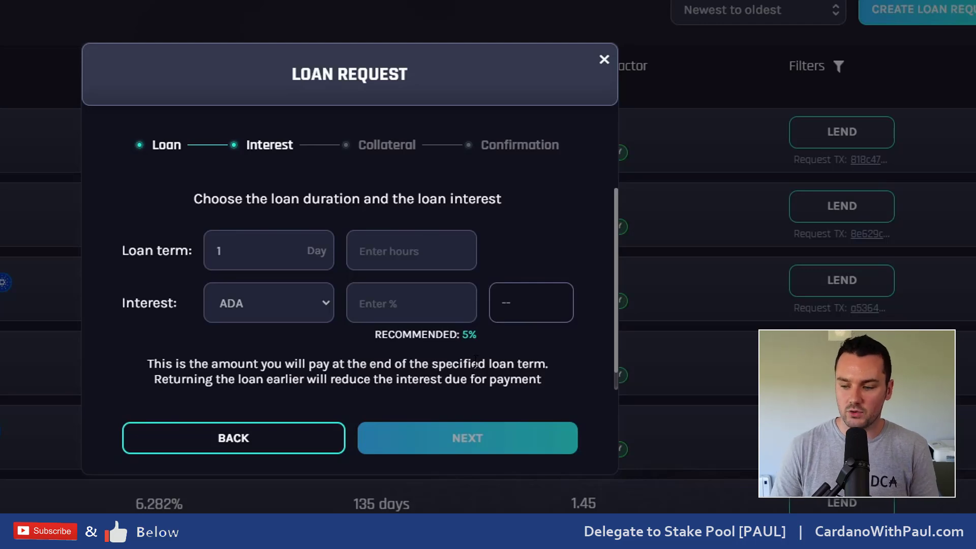
left_click(412, 303)
type("1")
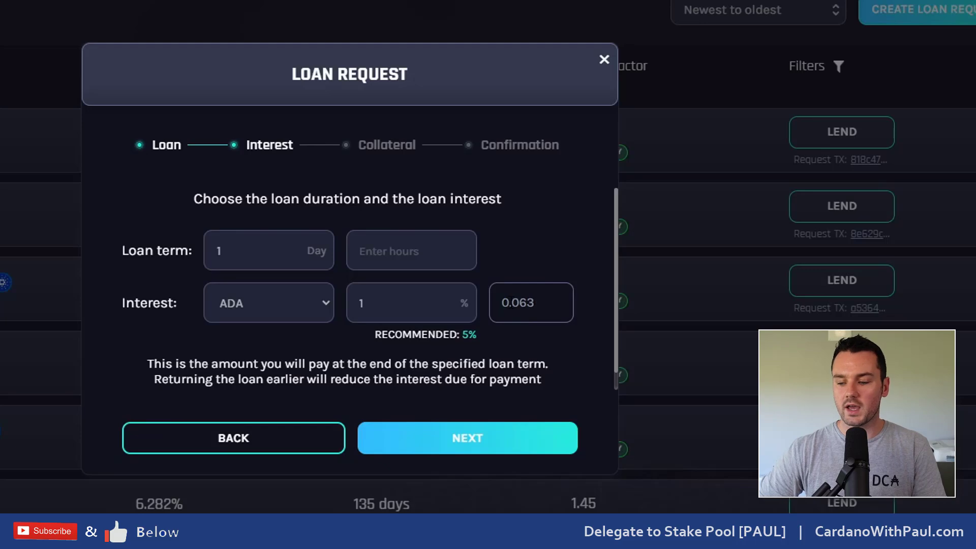
left_click(470, 443)
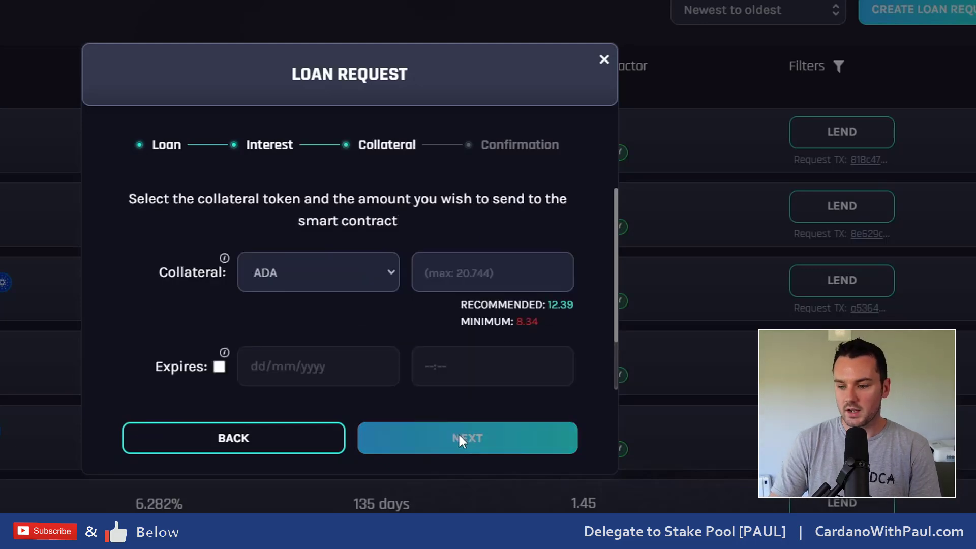
Step: Try the recommended 12.39 ADA as the loan's collateral and check the resulting health factor
left_click(342, 279)
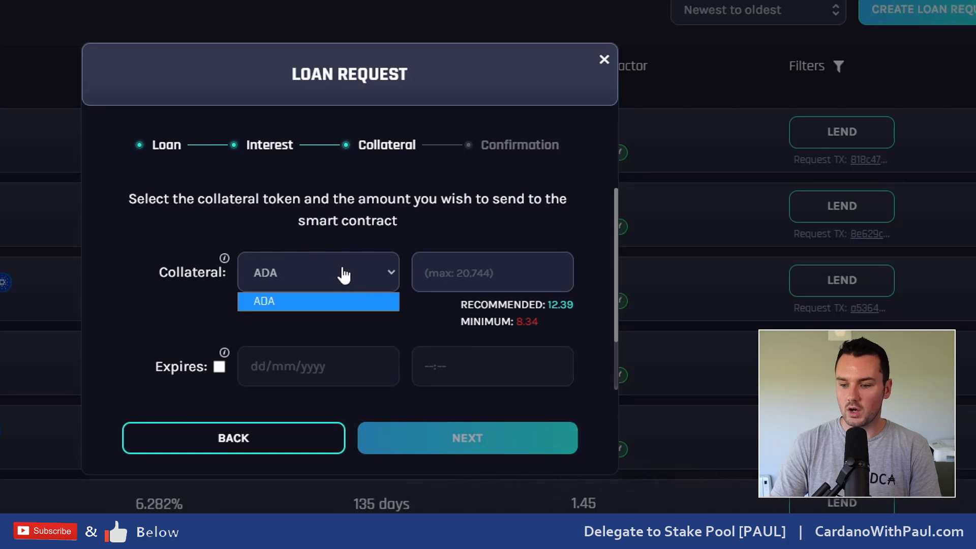
left_click(320, 278)
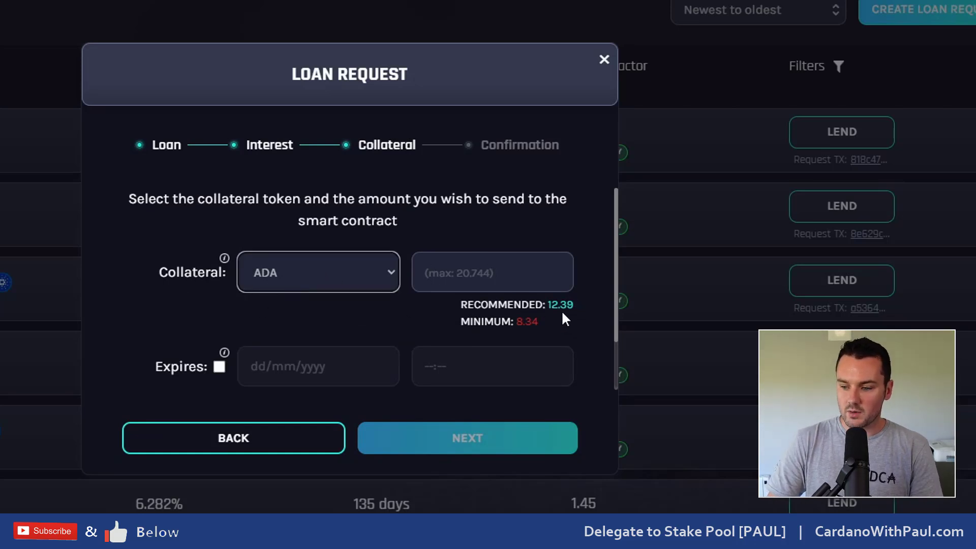
left_click(486, 278)
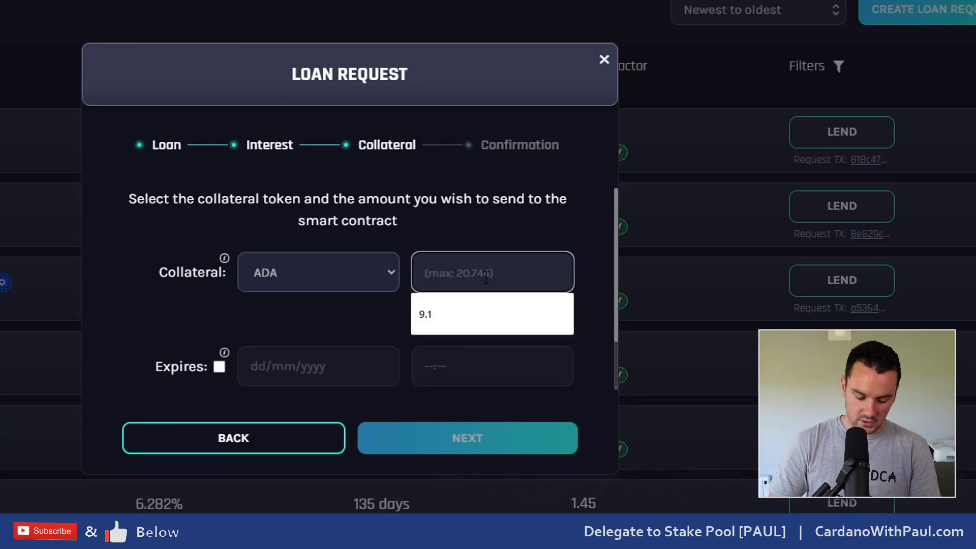
type("12.39")
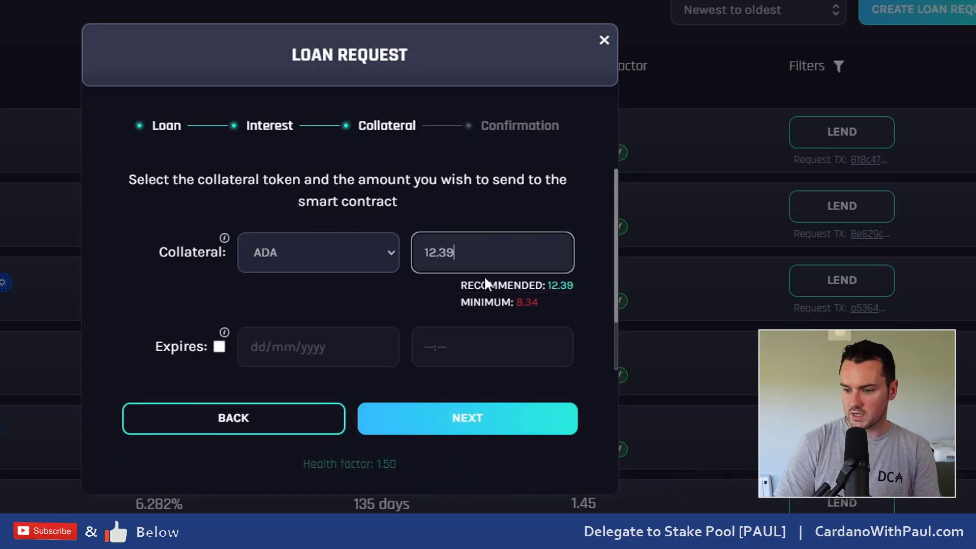
mouse_move(328, 471)
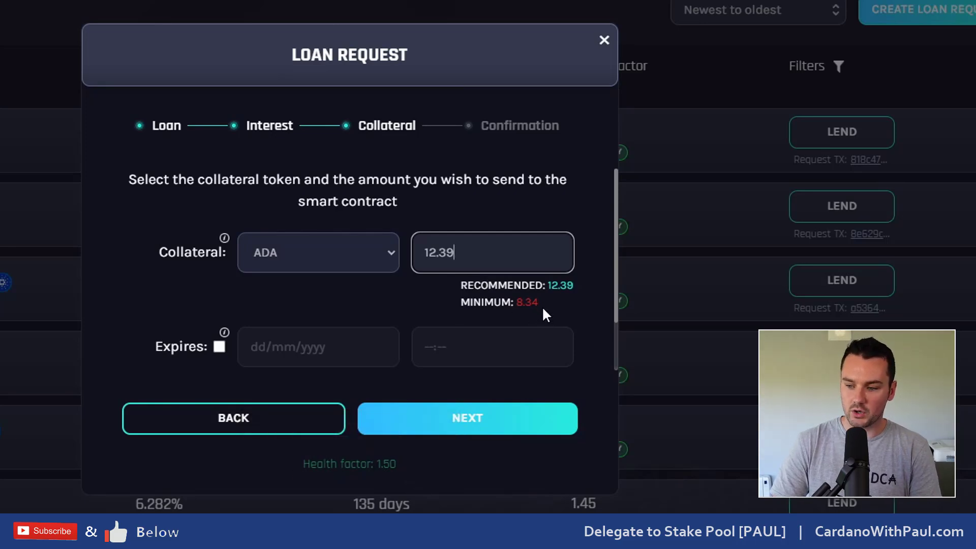
Step: Set the loan's collateral to 9 ADA without an expiry date and proceed to the confirmation summary
left_click_drag(467, 260, 388, 248)
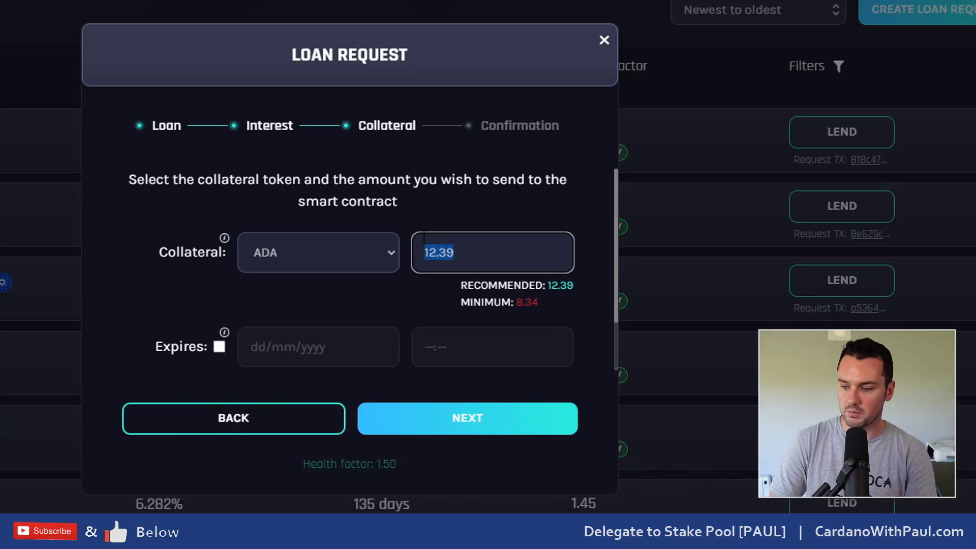
type("9")
left_click(514, 205)
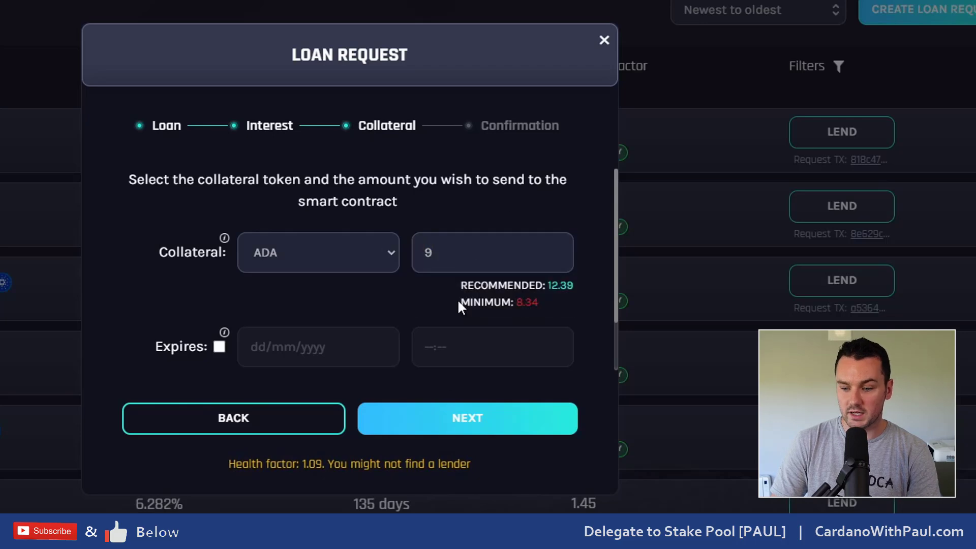
mouse_move(282, 465)
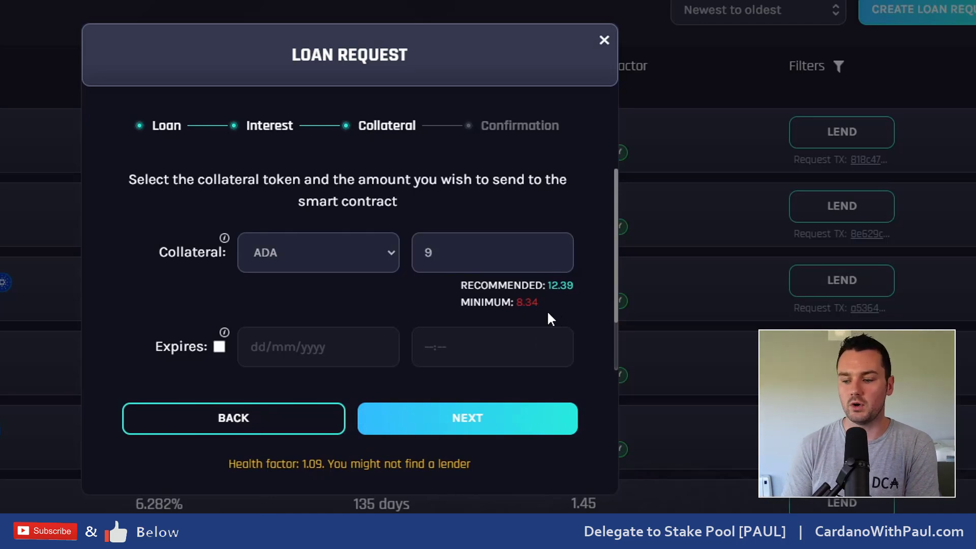
left_click(475, 430)
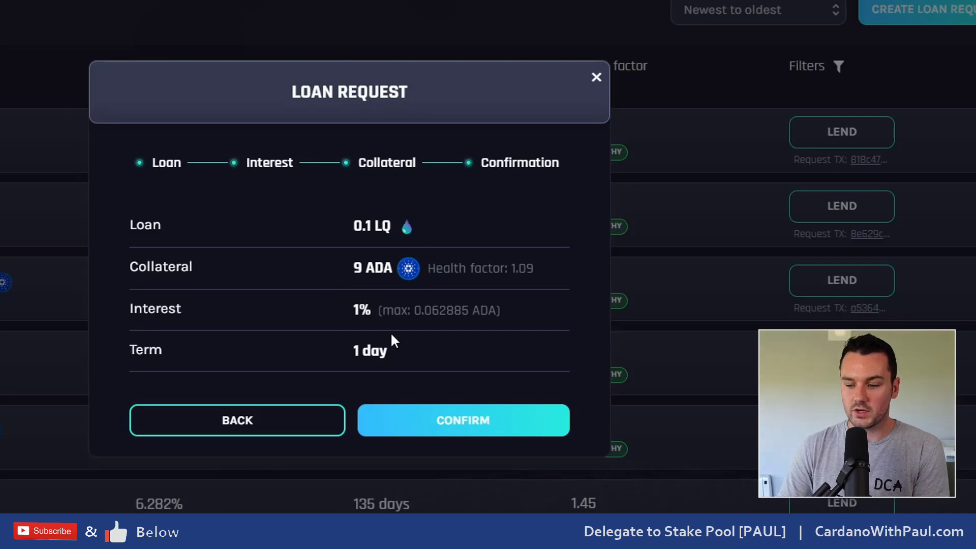
Step: Confirm the loan request and sign its transaction with the wallet's spending password
left_click(457, 431)
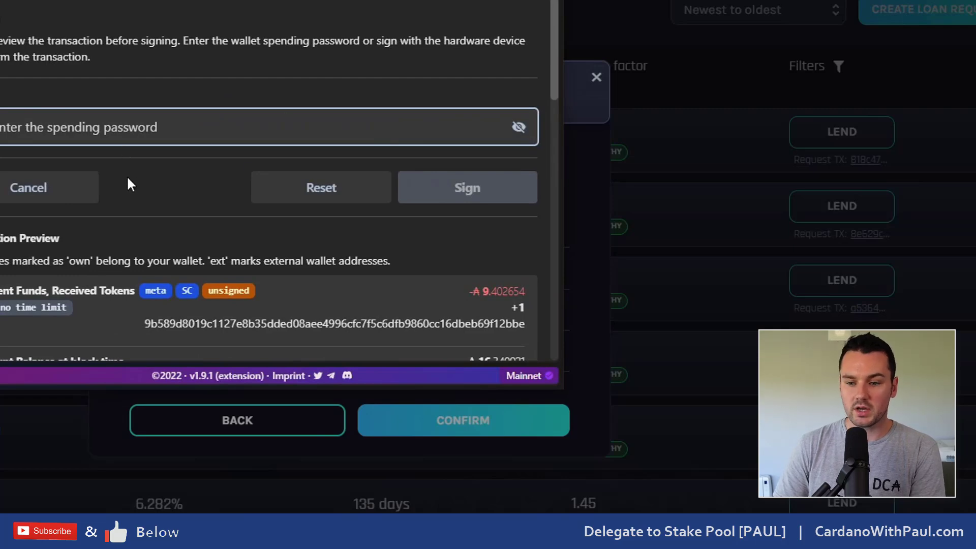
key("ctrl+v")
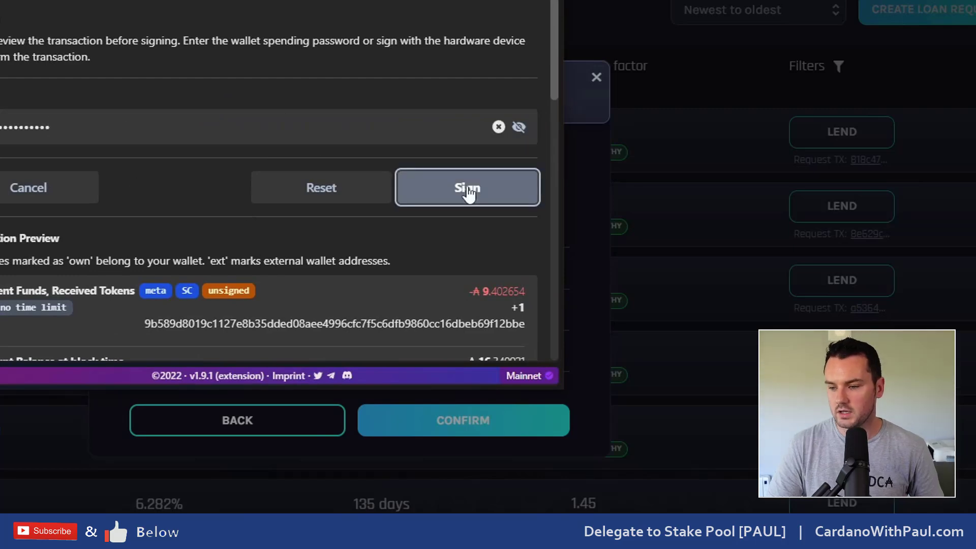
left_click(466, 189)
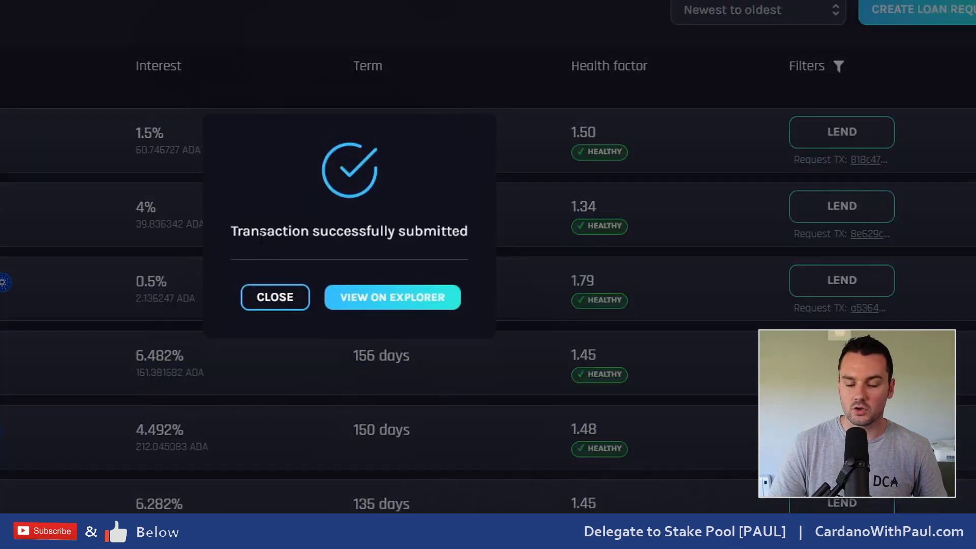
Step: Look up the submitted transaction in the blockchain explorer, then return to the loan market and dismiss the submission notice
left_click(412, 310)
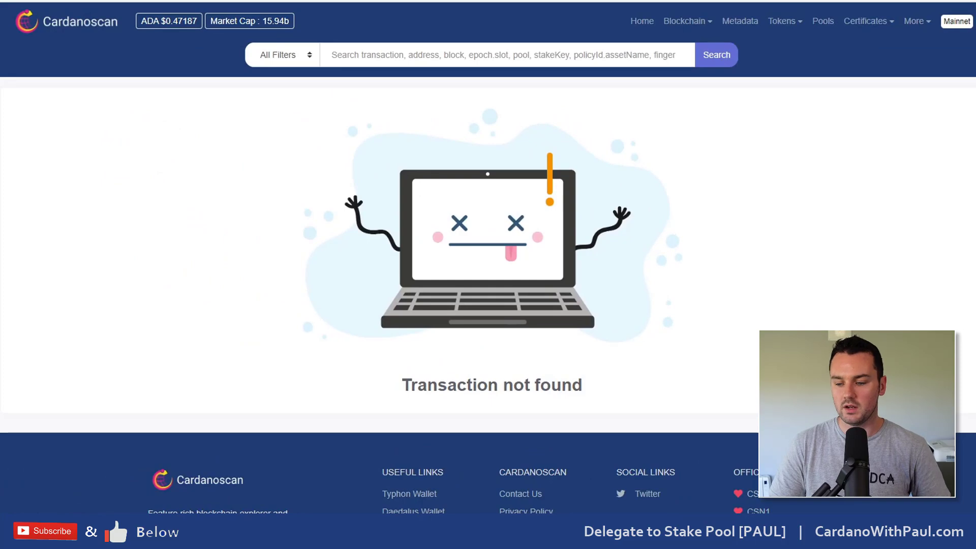
key("ctrl+w")
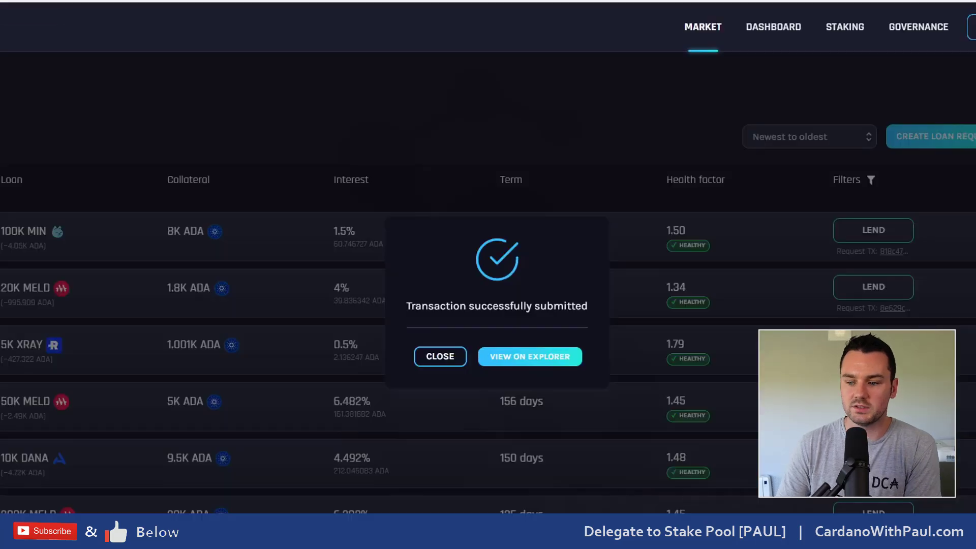
left_click(449, 359)
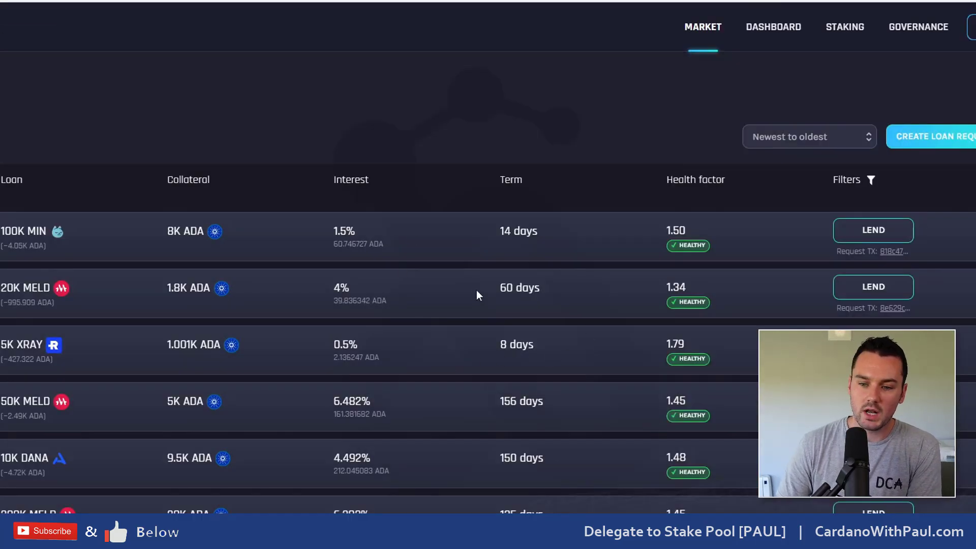